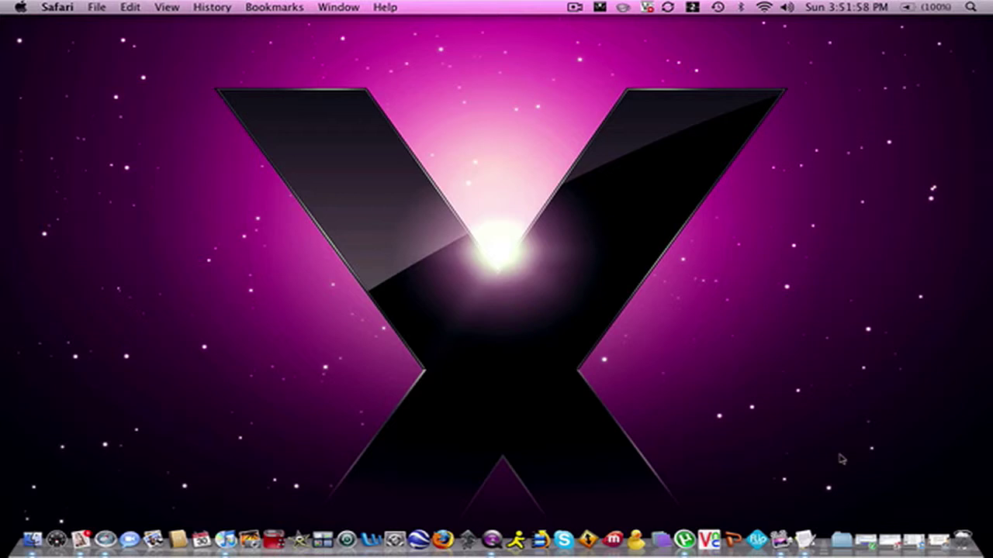
Bring back Safari and review the 86.78 MiB Thriller [Ipod, PSP, Zune Formatted] torrent details page.
{"action": "left_click", "coordinate": [684, 539]}
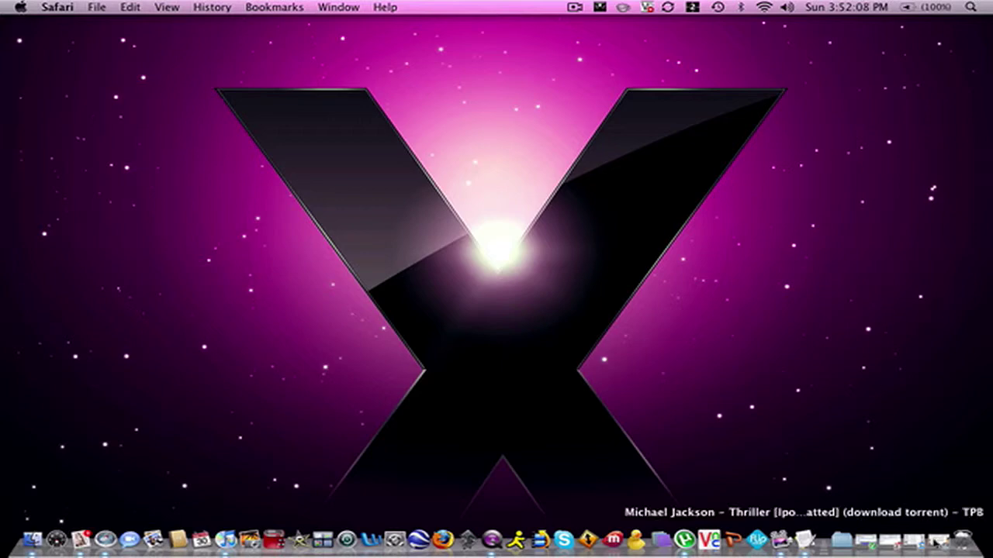
{"action": "left_click", "coordinate": [940, 540]}
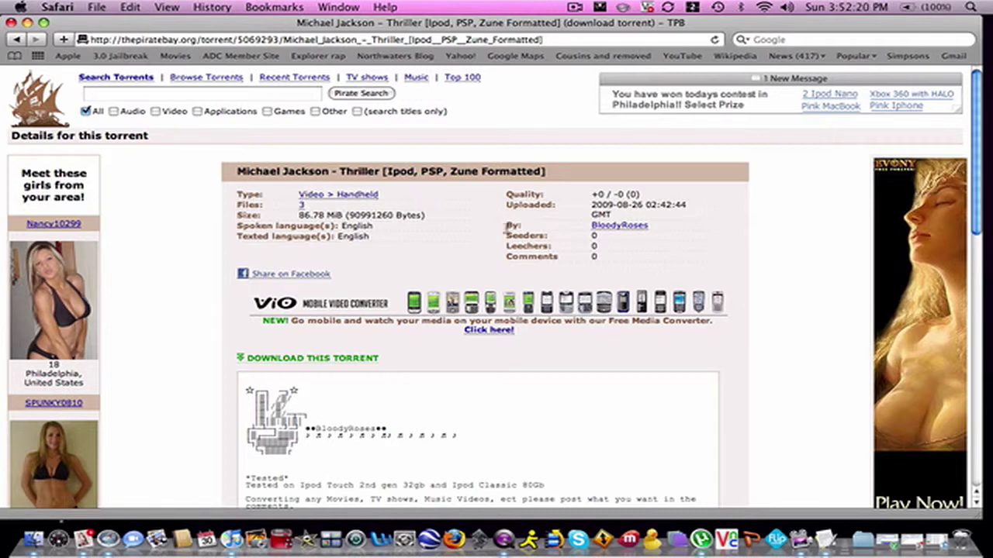
{"action": "scroll", "coordinate": [508, 229], "scroll_direction": "down", "scroll_amount": 10}
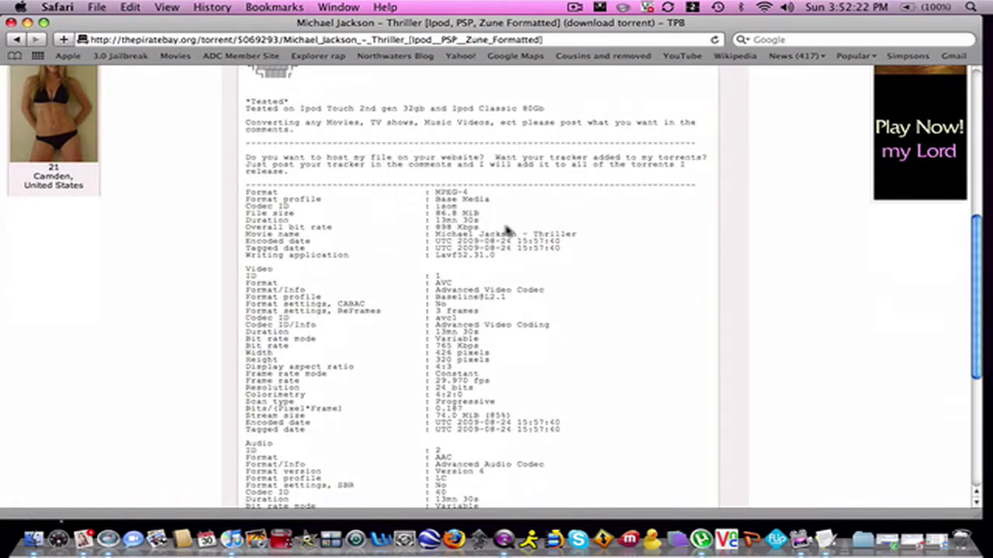
{"action": "scroll", "coordinate": [506, 230], "scroll_direction": "down", "scroll_amount": 4}
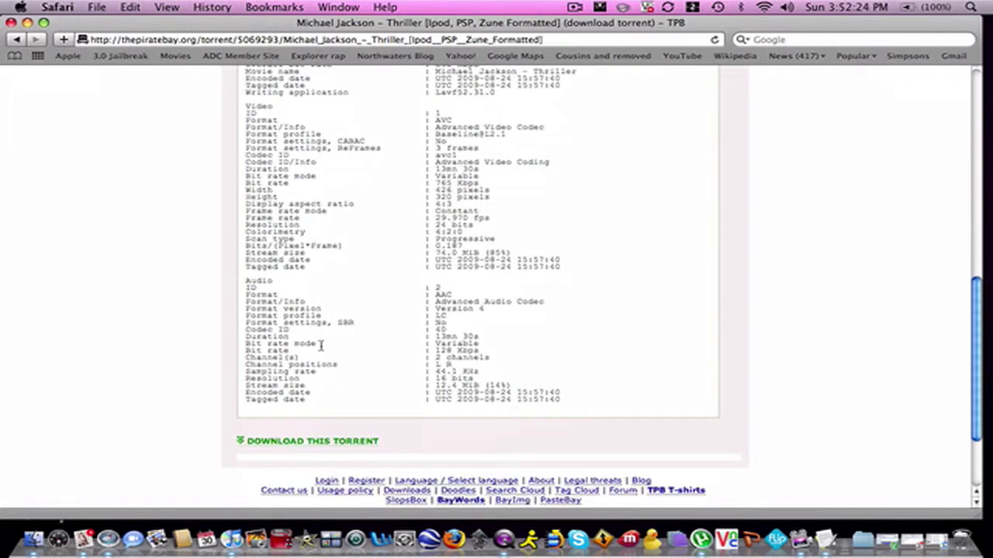
{"action": "scroll", "coordinate": [320, 345], "scroll_direction": "up", "scroll_amount": 12}
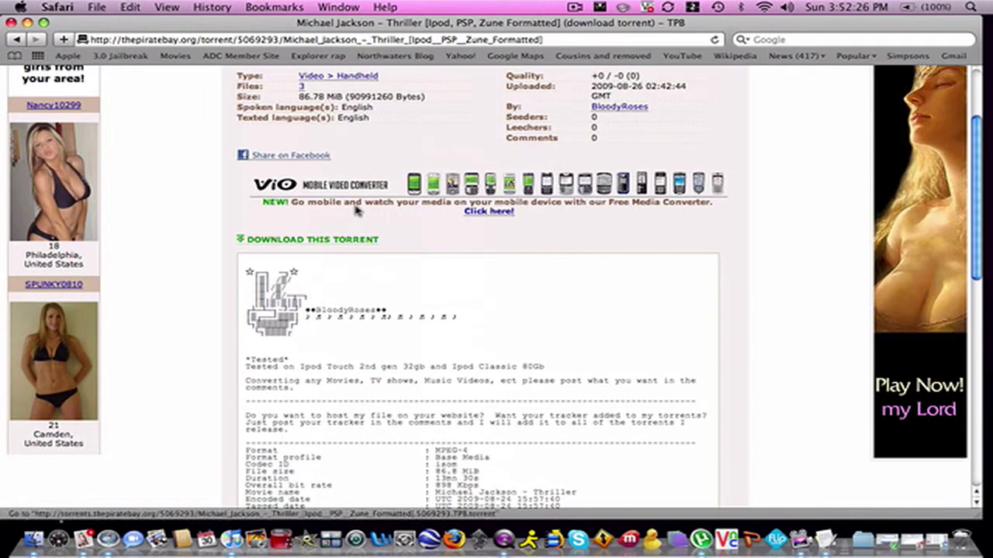
{"action": "scroll", "coordinate": [324, 238], "scroll_direction": "up", "scroll_amount": 3}
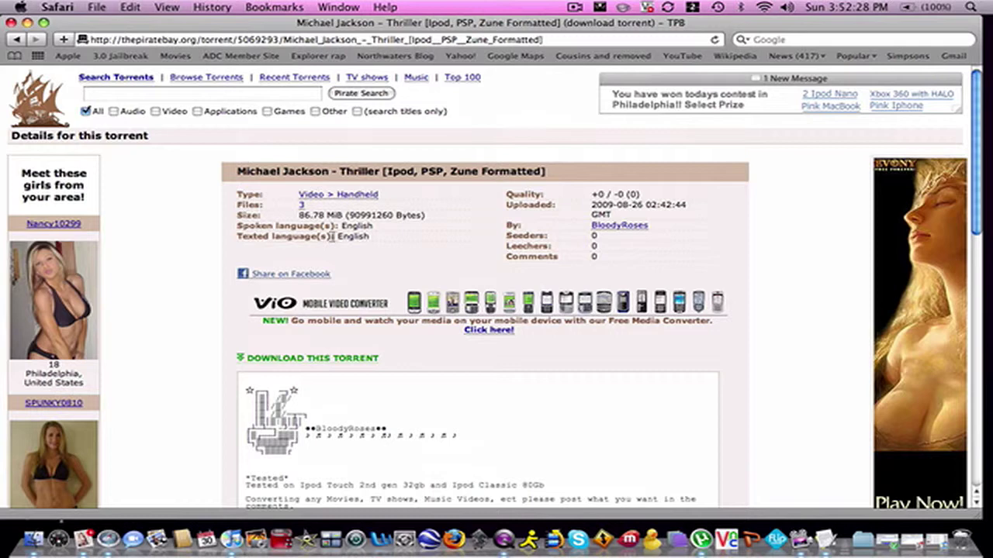
Download the 14.5 KB Thriller .torrent file, show it in Downloads, and switch to uTorrent.
{"action": "left_click", "coordinate": [285, 366]}
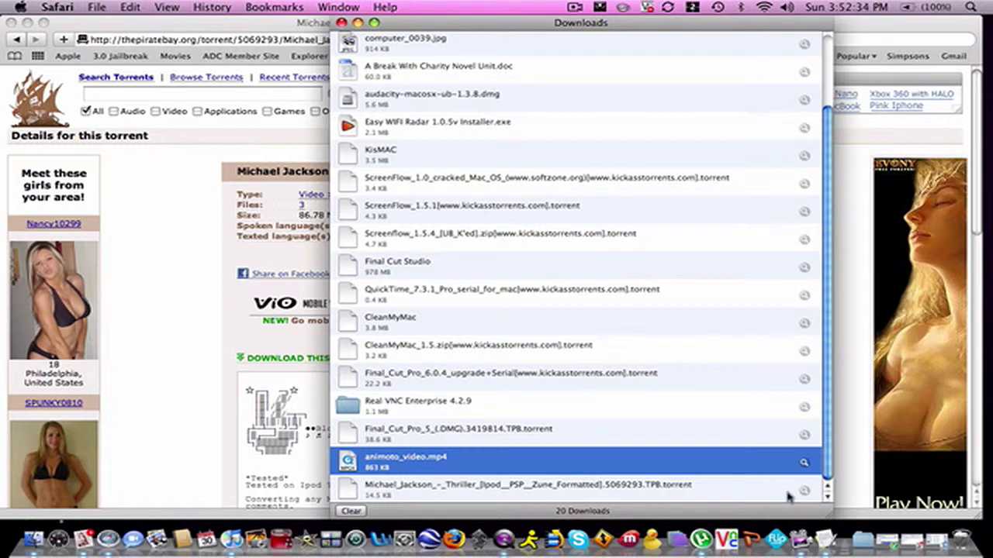
{"action": "left_click", "coordinate": [805, 493]}
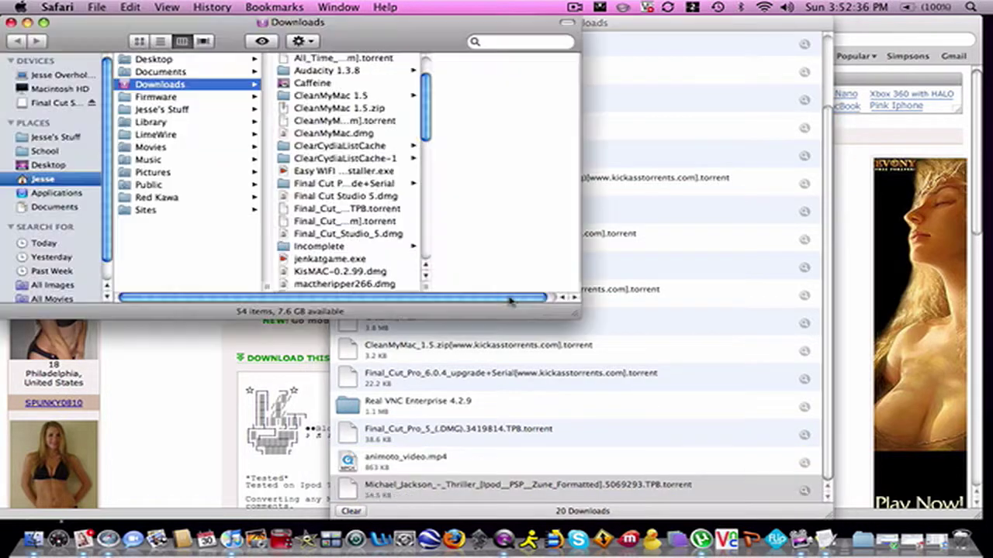
{"action": "scroll", "coordinate": [262, 131], "scroll_direction": "down", "scroll_amount": 7}
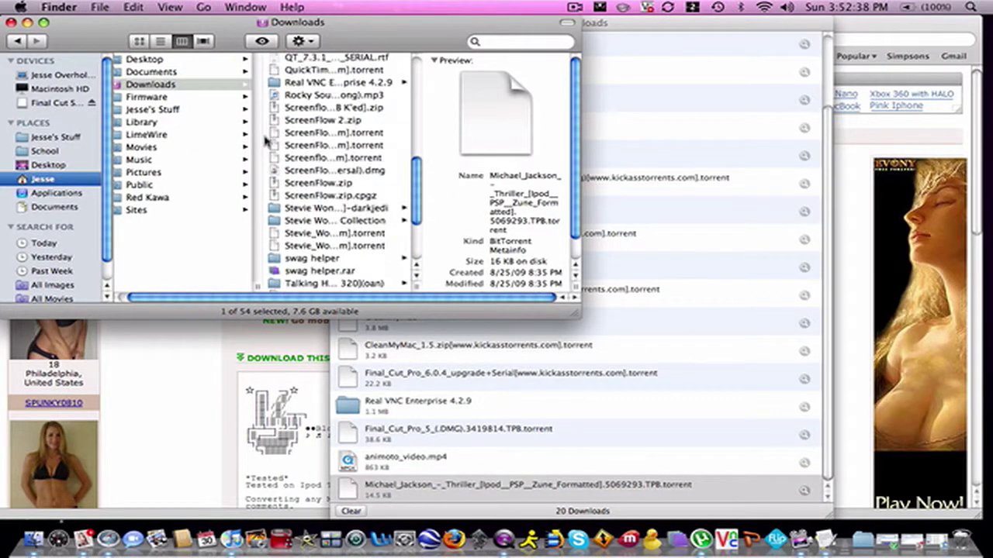
{"action": "scroll", "coordinate": [271, 109], "scroll_direction": "up", "scroll_amount": 3}
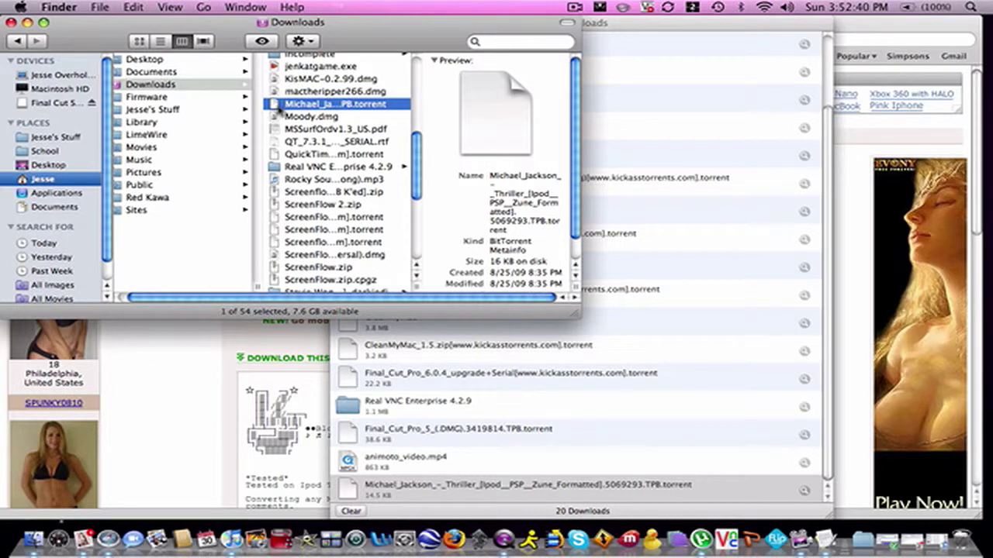
{"action": "left_click", "coordinate": [700, 541]}
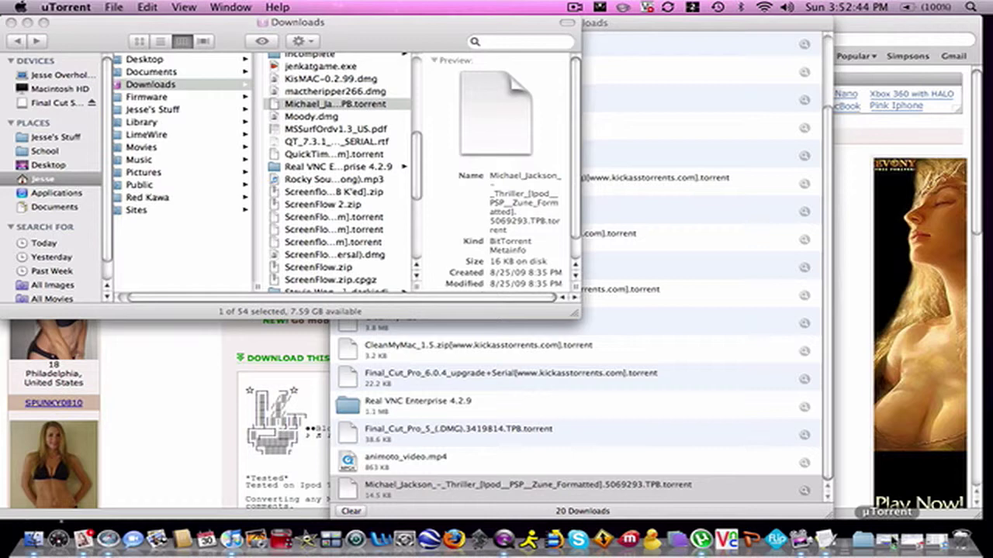
Move the uTorrent window into the Space holding the Downloads folder.
{"action": "key", "text": "ctrl+Left"}
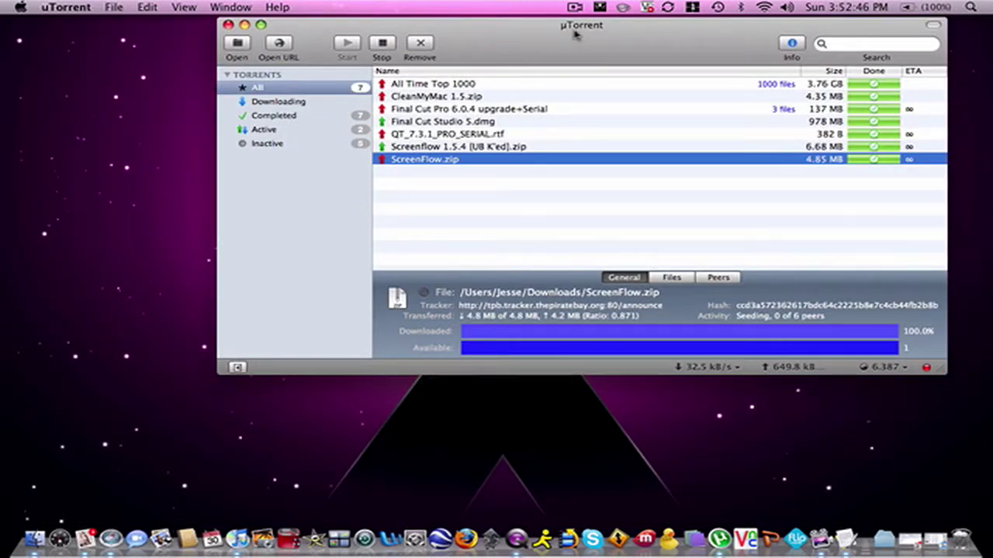
{"action": "left_click_drag", "start_coordinate": [574, 33], "coordinate": [111, 51]}
{"action": "left_click_drag", "start_coordinate": [290, 28], "coordinate": [514, 27]}
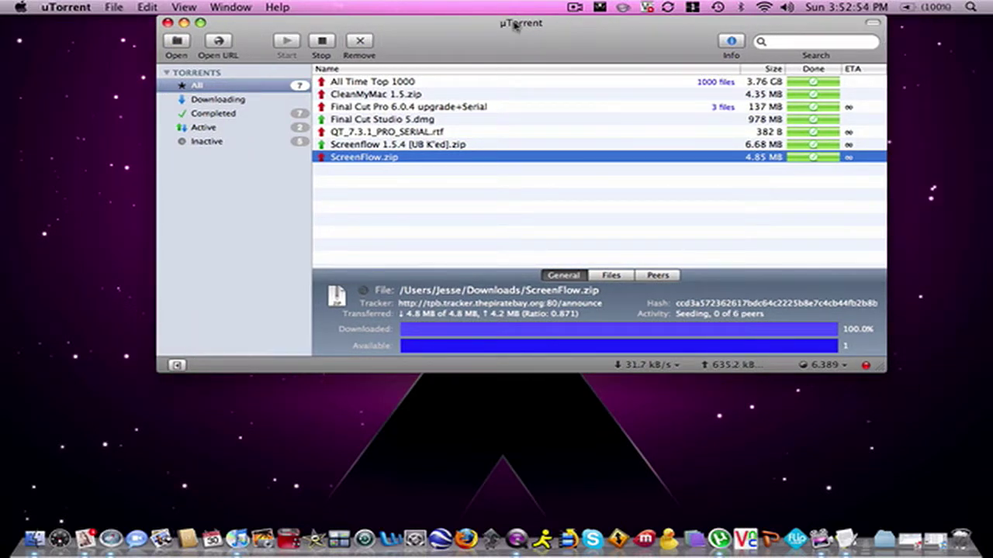
{"action": "key", "text": "ctrl+Right"}
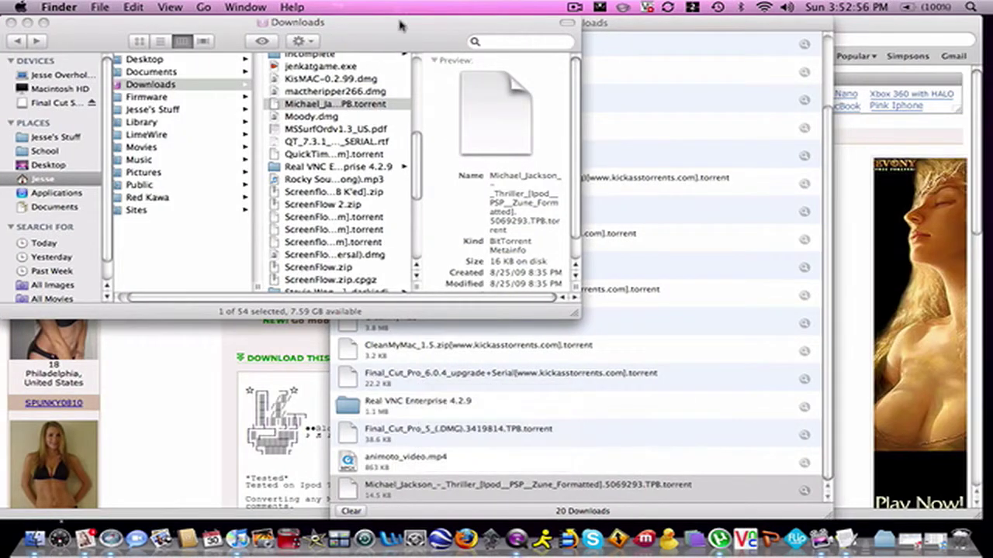
{"action": "key", "text": "ctrl+Left"}
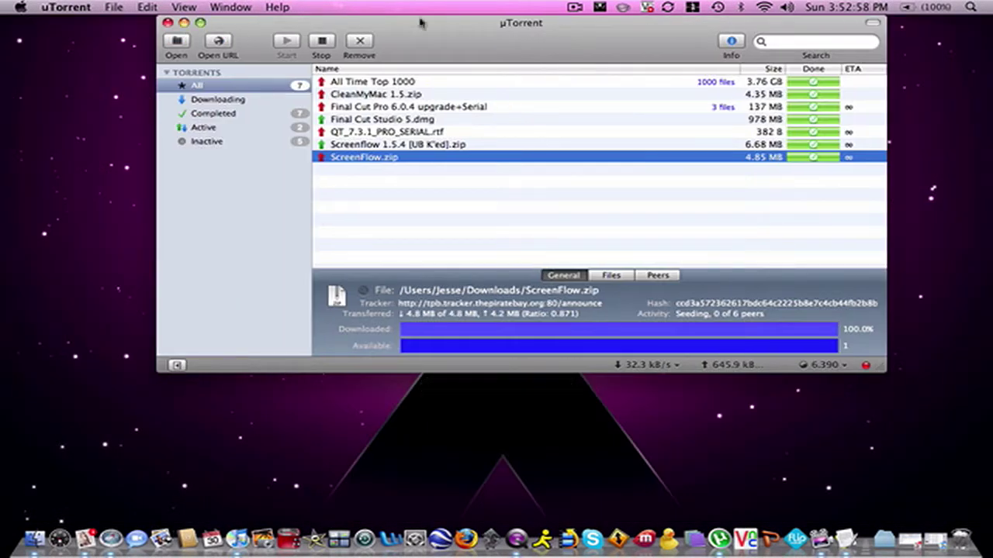
{"action": "left_click_drag", "start_coordinate": [561, 47], "coordinate": [619, 81]}
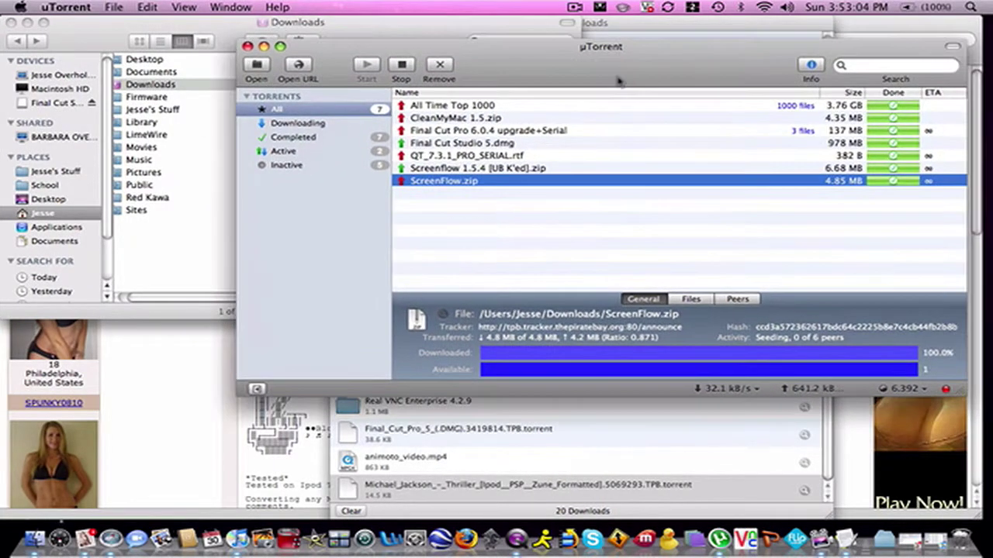
Drop the Thriller .torrent file onto uTorrent's list and select the new 86.7 MB torrent.
{"action": "left_click", "coordinate": [438, 33]}
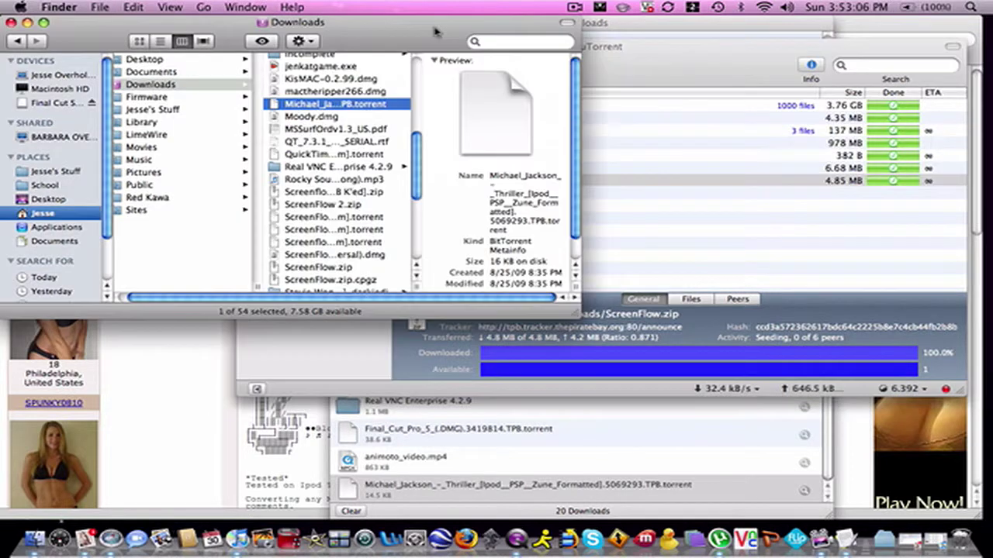
{"action": "left_click_drag", "start_coordinate": [291, 107], "coordinate": [681, 221]}
{"action": "left_click", "coordinate": [678, 61]}
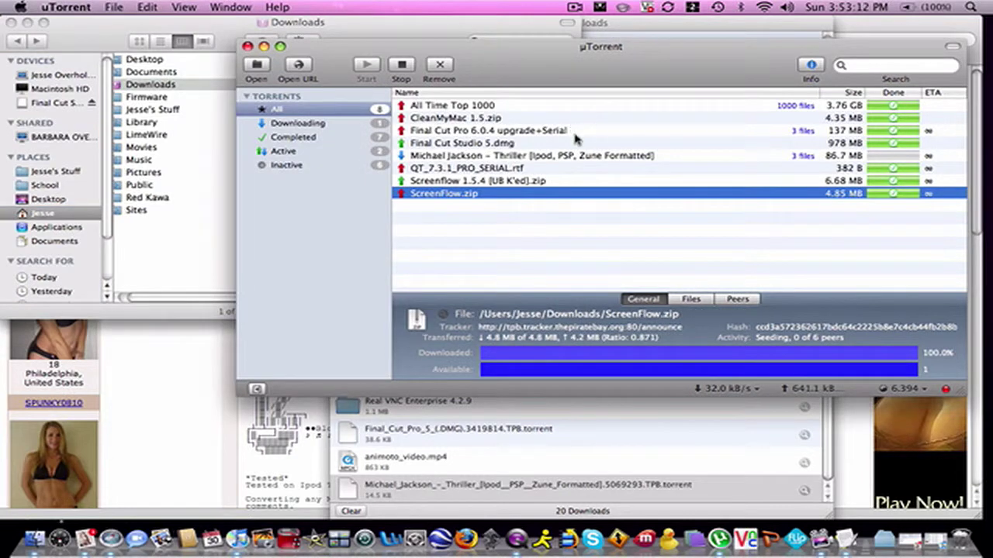
{"action": "left_click", "coordinate": [574, 156]}
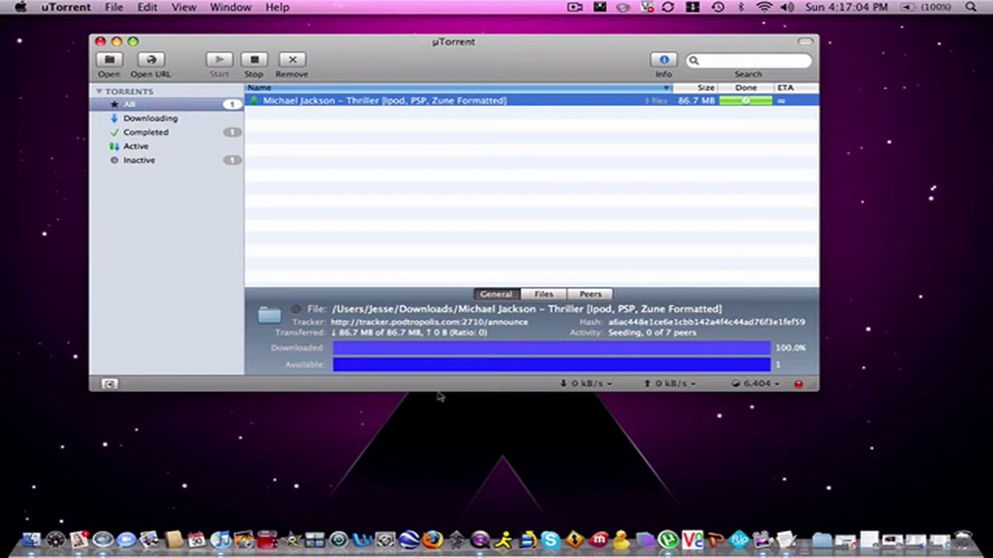
Open the torrent's download folder and copy Michael Jackson - Thriller.mp4 into iTunes.
{"action": "left_click", "coordinate": [293, 311]}
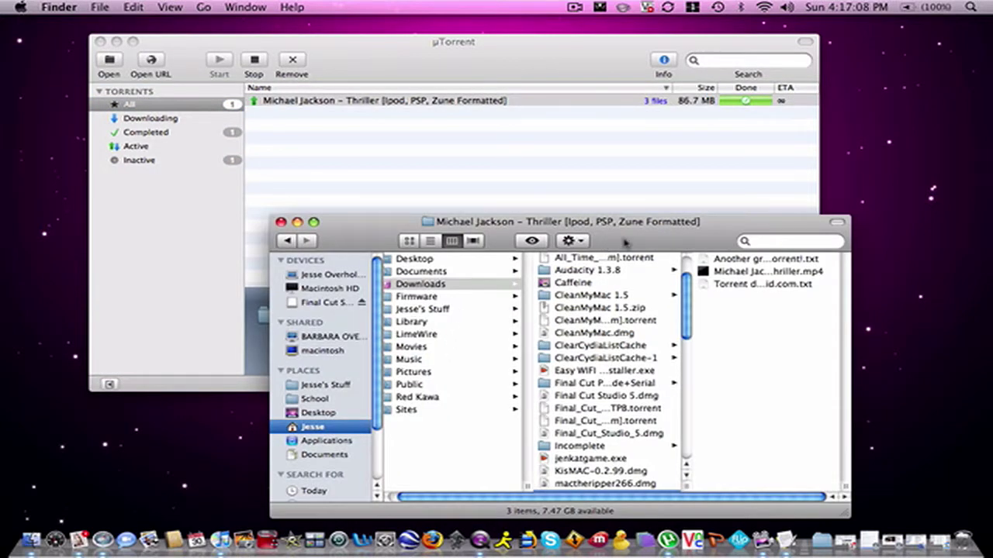
{"action": "left_click_drag", "start_coordinate": [625, 242], "coordinate": [573, 224]}
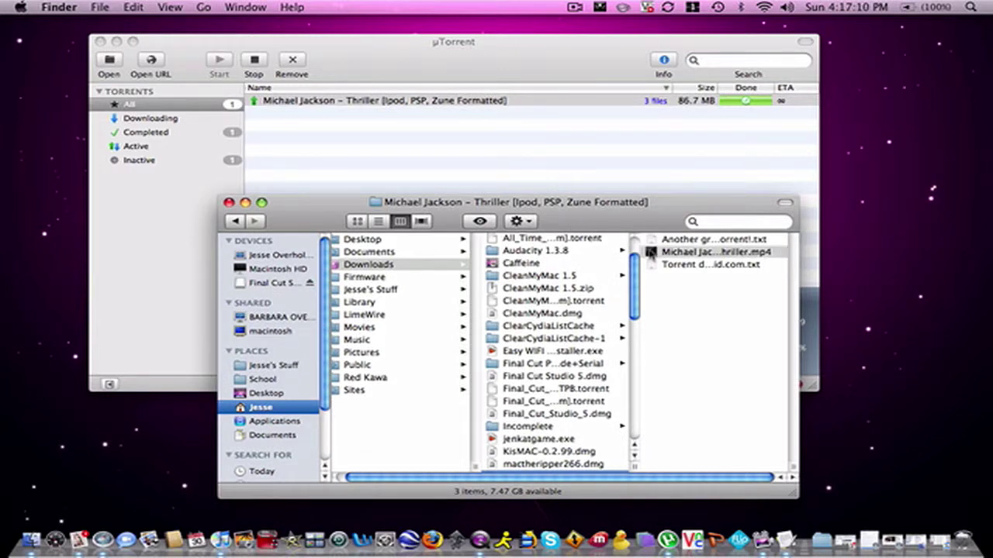
{"action": "left_click", "coordinate": [652, 255]}
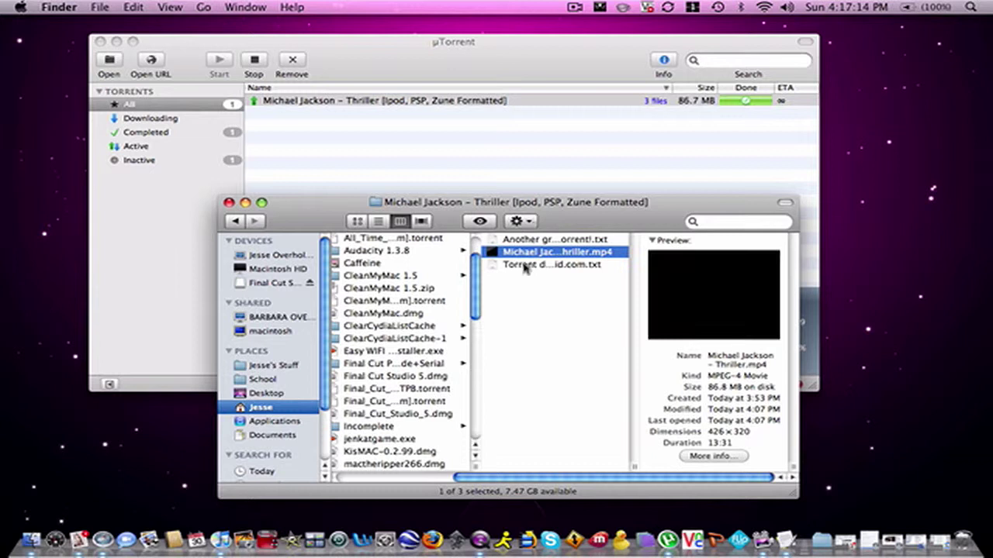
{"action": "left_click_drag", "start_coordinate": [494, 256], "coordinate": [221, 540]}
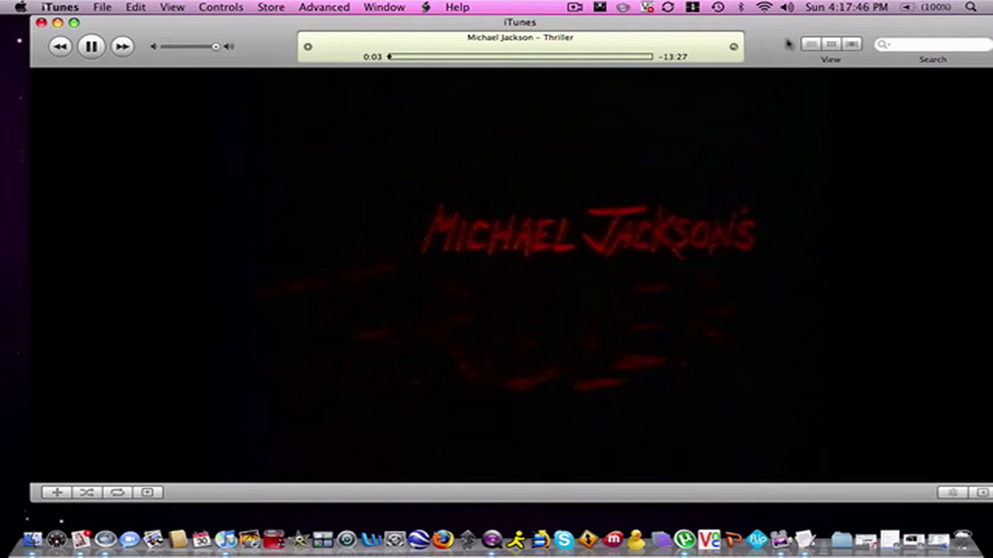
Pause the playing Thriller video in iTunes at 5:01.
{"action": "left_click_drag", "start_coordinate": [788, 44], "coordinate": [751, 45]}
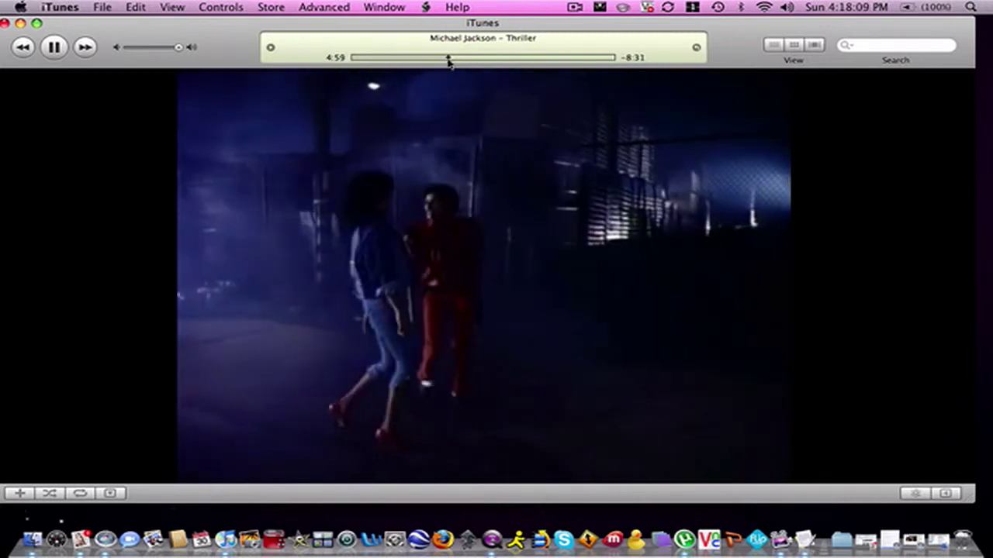
{"action": "left_click", "coordinate": [54, 48]}
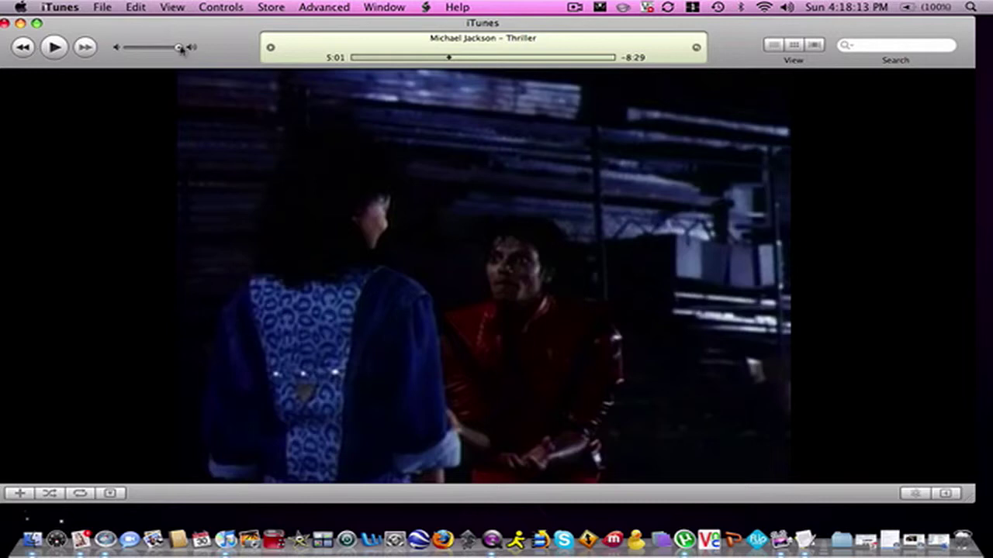
Minimize the iTunes and uTorrent windows and close the Thriller folder window.
{"action": "left_click_drag", "start_coordinate": [231, 39], "coordinate": [275, 238]}
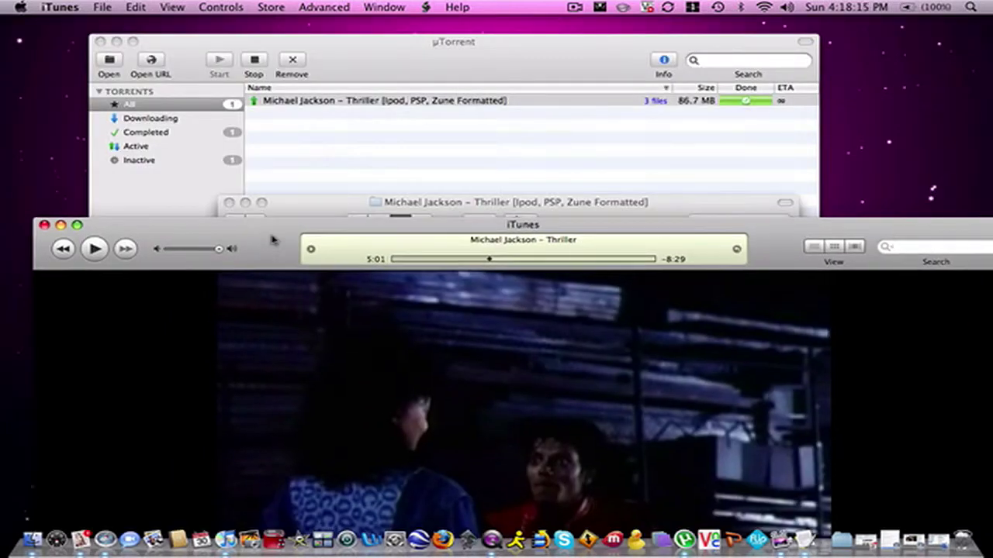
{"action": "left_click", "coordinate": [61, 225]}
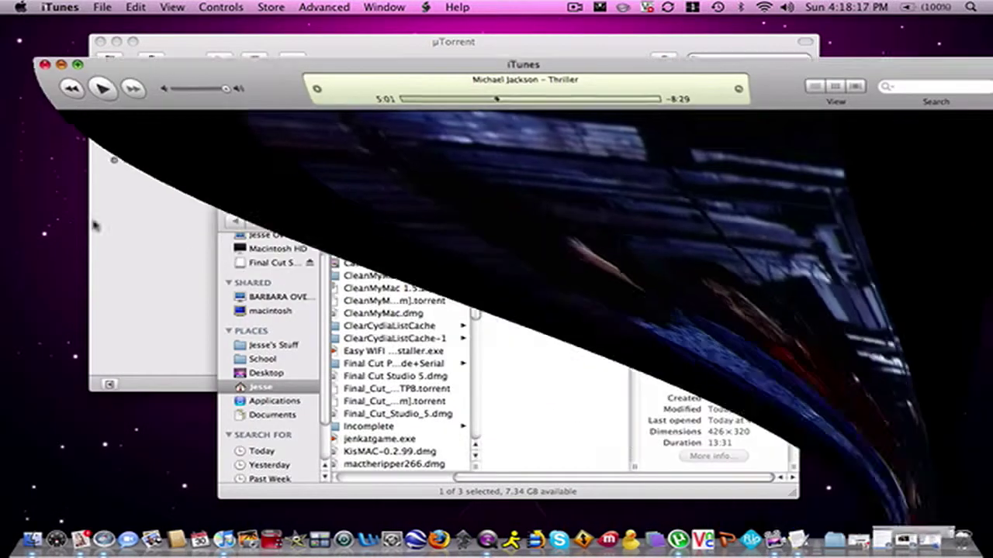
{"action": "left_click", "coordinate": [427, 148]}
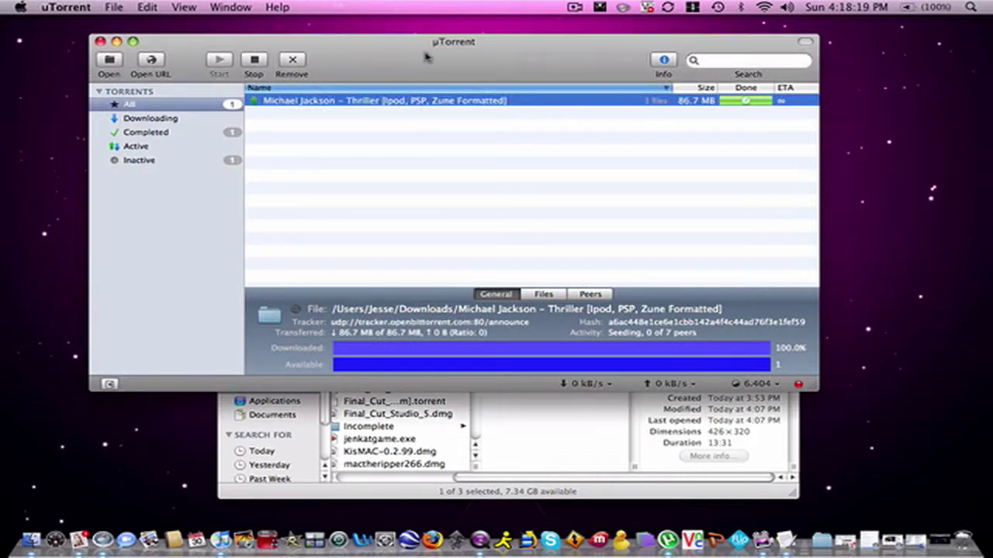
{"action": "double_click", "coordinate": [447, 44]}
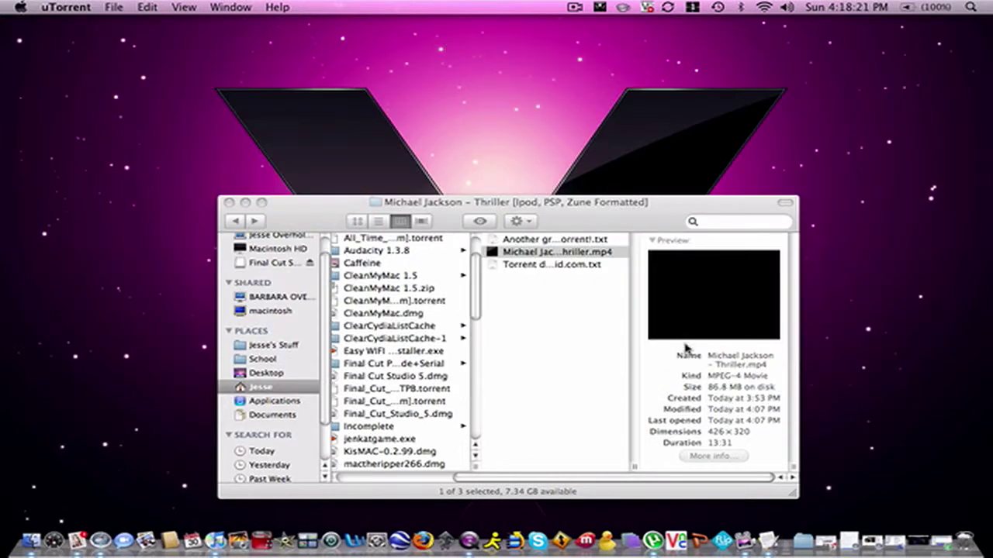
{"action": "left_click", "coordinate": [588, 222]}
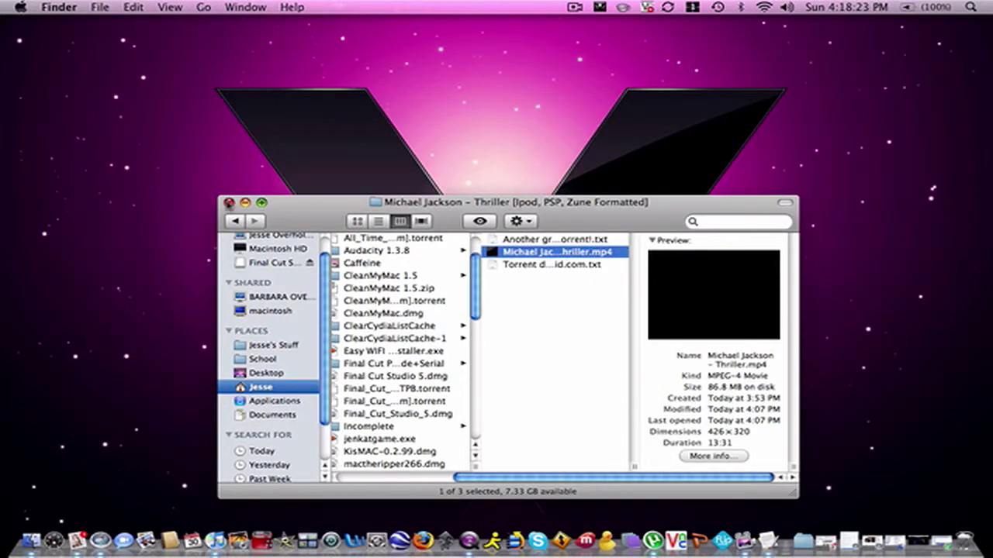
{"action": "left_click", "coordinate": [229, 202]}
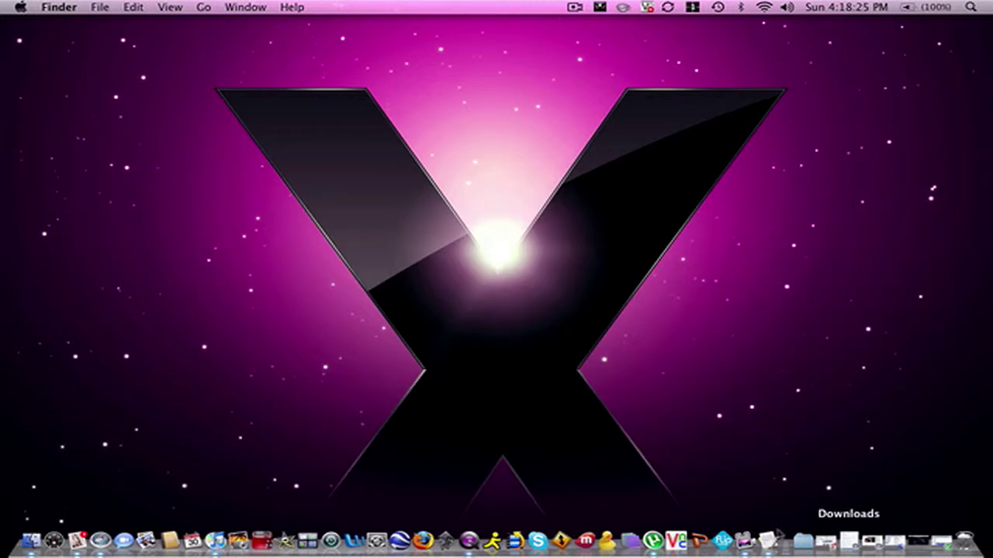